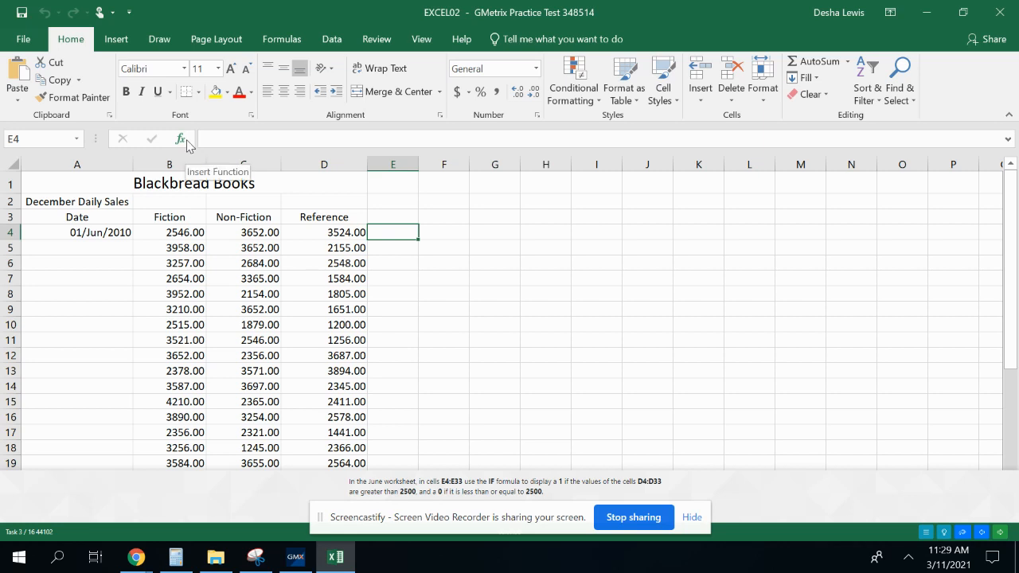
# Start an IF function in cell E4 that returns 1 if true and 0 if false
pyautogui.click(182, 140)
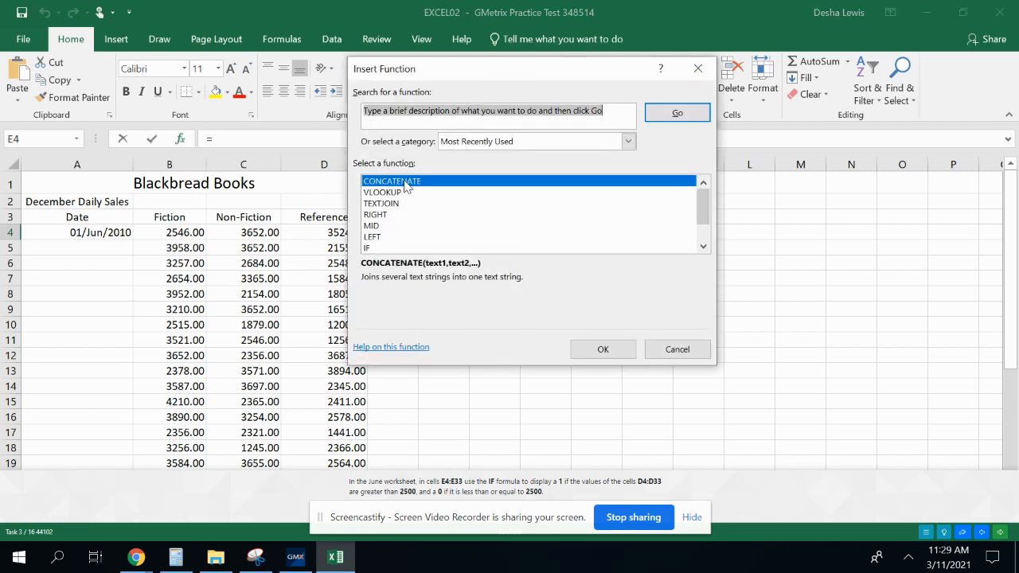
pyautogui.click(379, 248)
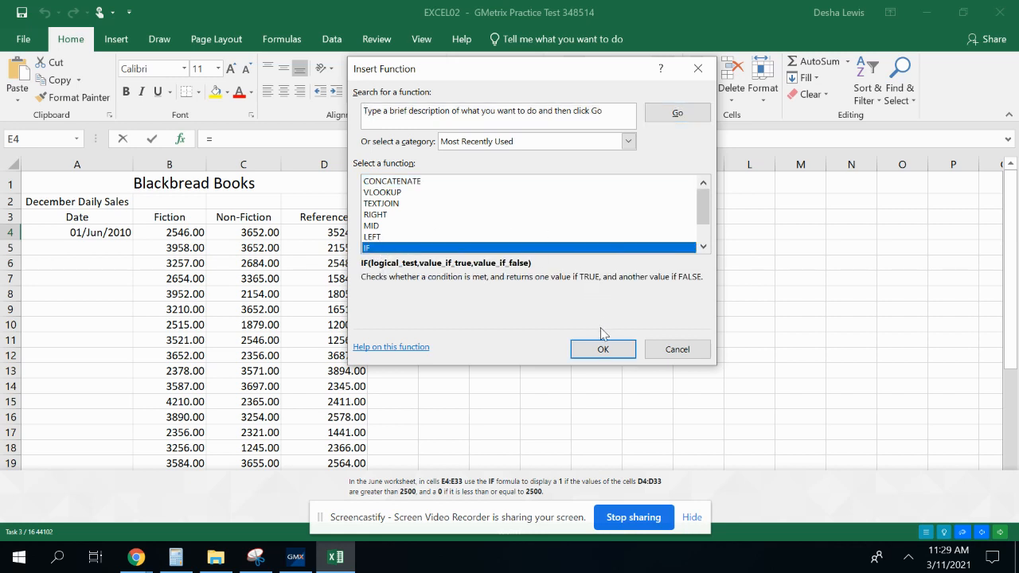
pyautogui.click(587, 355)
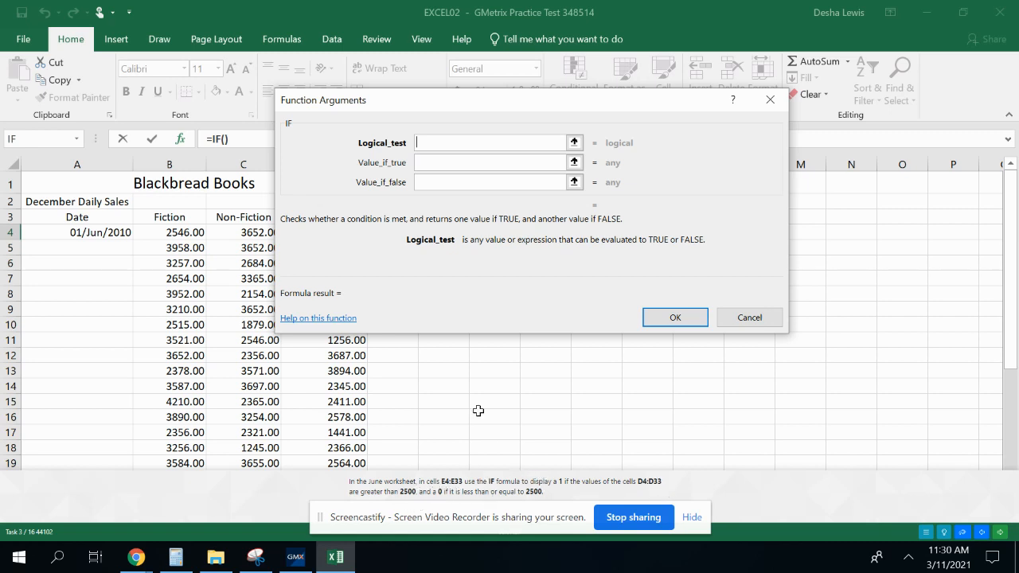
pyautogui.click(420, 164)
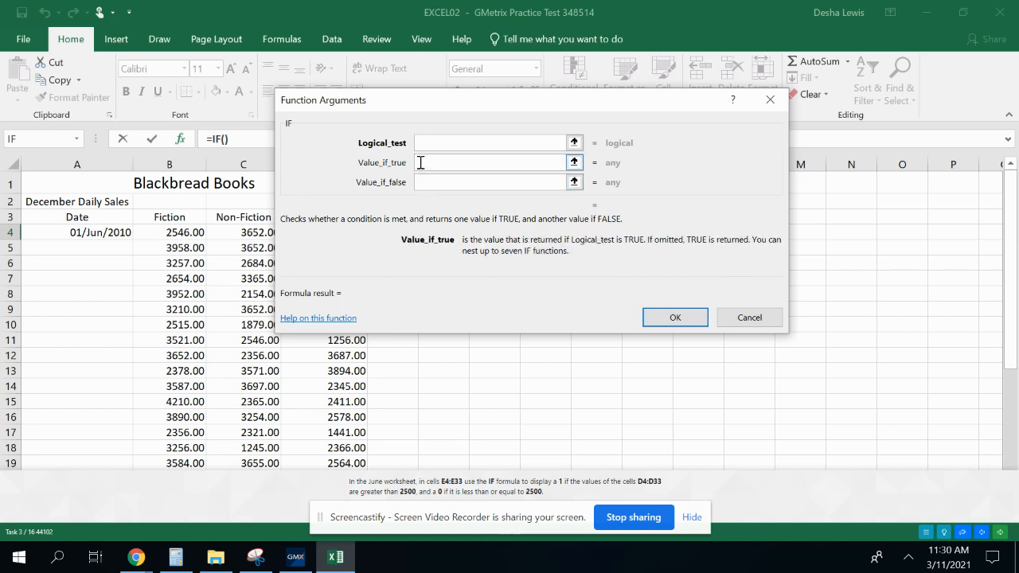
pyautogui.write('1')
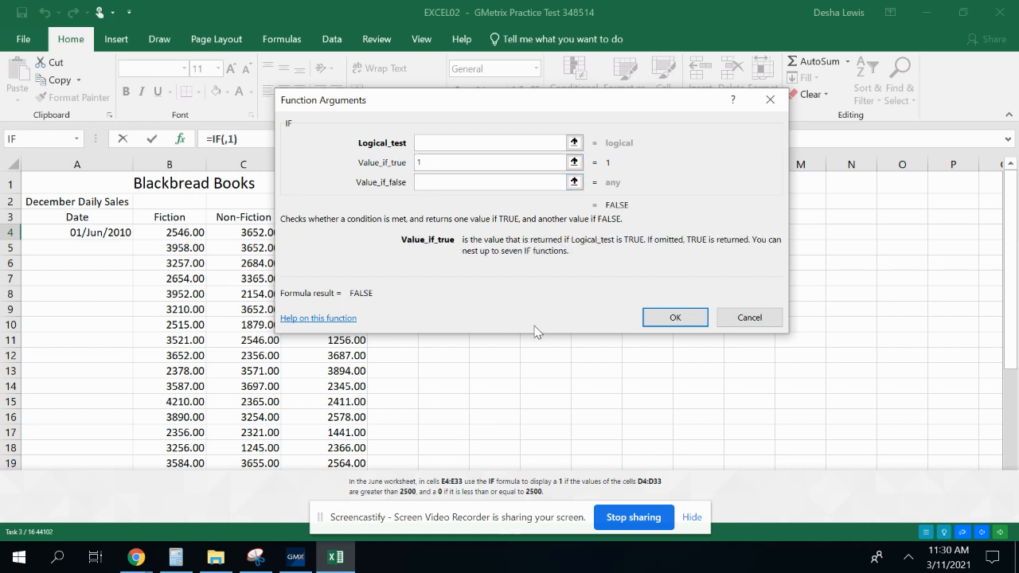
pyautogui.click(442, 183)
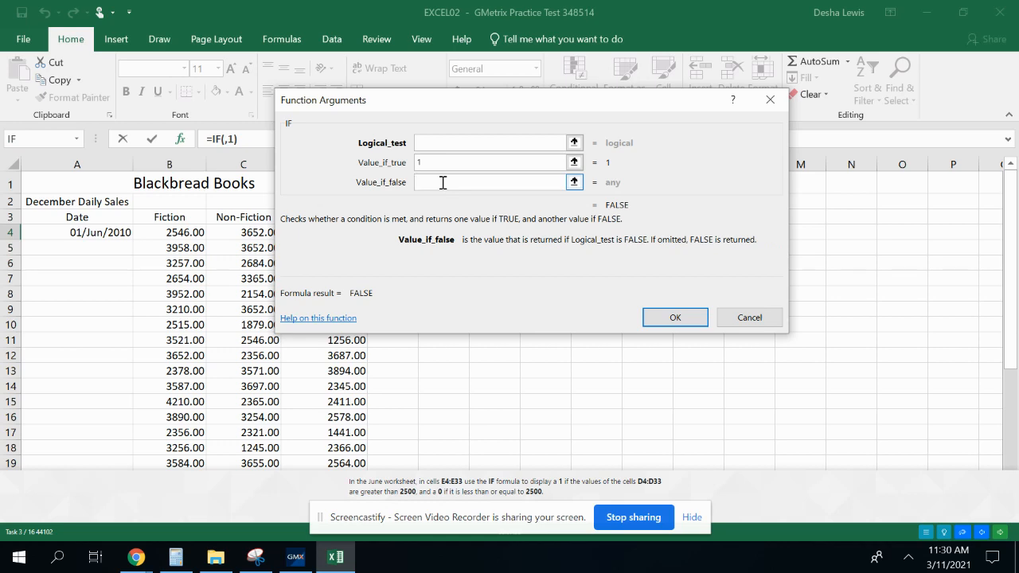
pyautogui.write('0')
# Set the IF function's logical test to D4>2500 and confirm the formula in E4
pyautogui.click(438, 142)
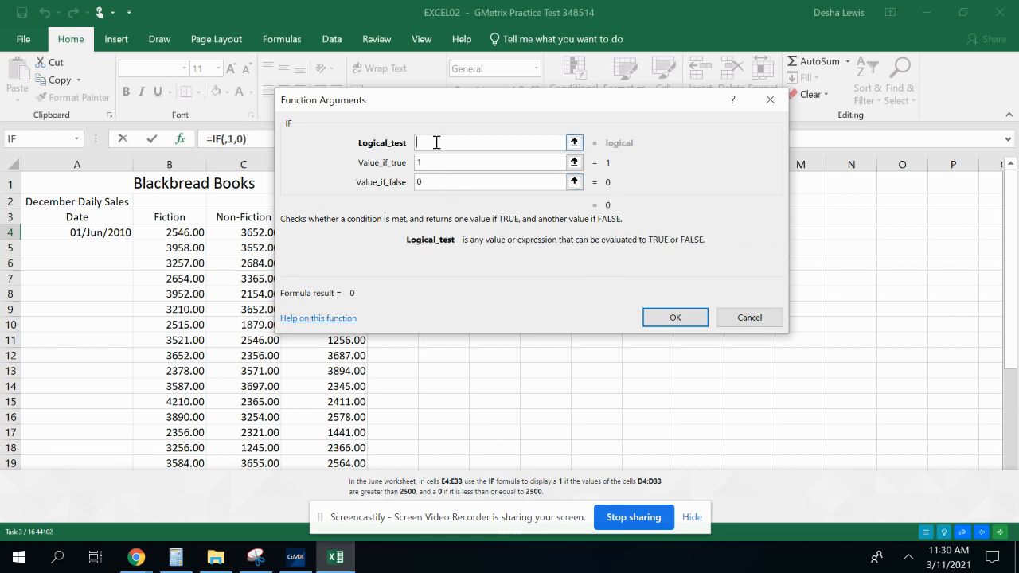
pyautogui.moveTo(428, 109); pyautogui.dragTo(624, 138)
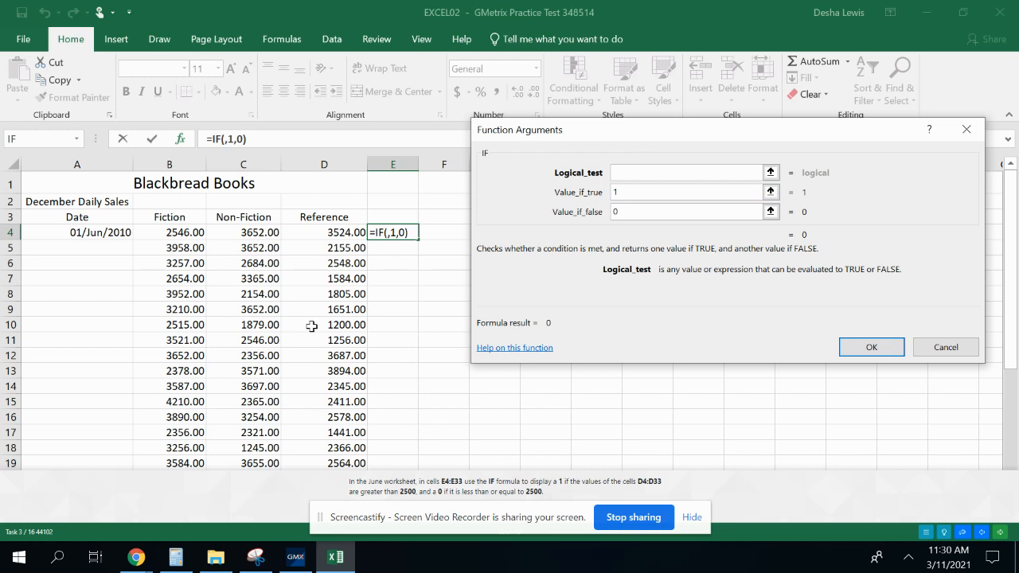
pyautogui.click(332, 233)
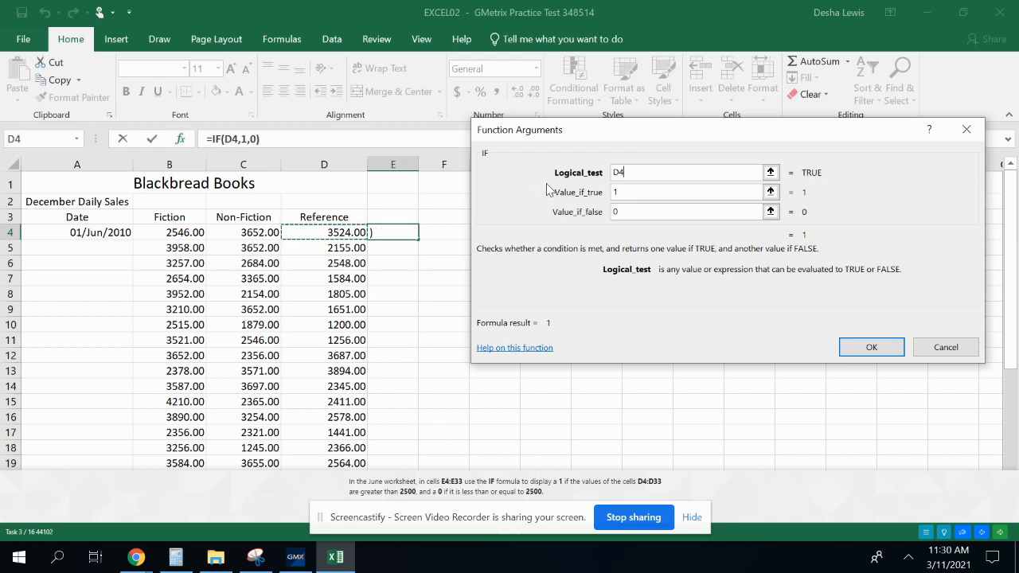
pyautogui.click(645, 170)
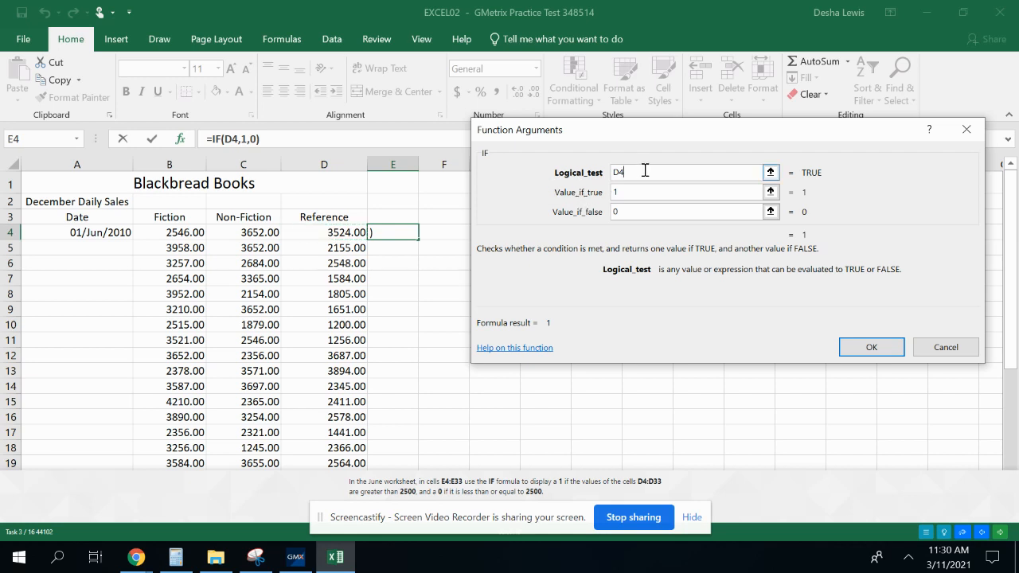
pyautogui.write('>2500')
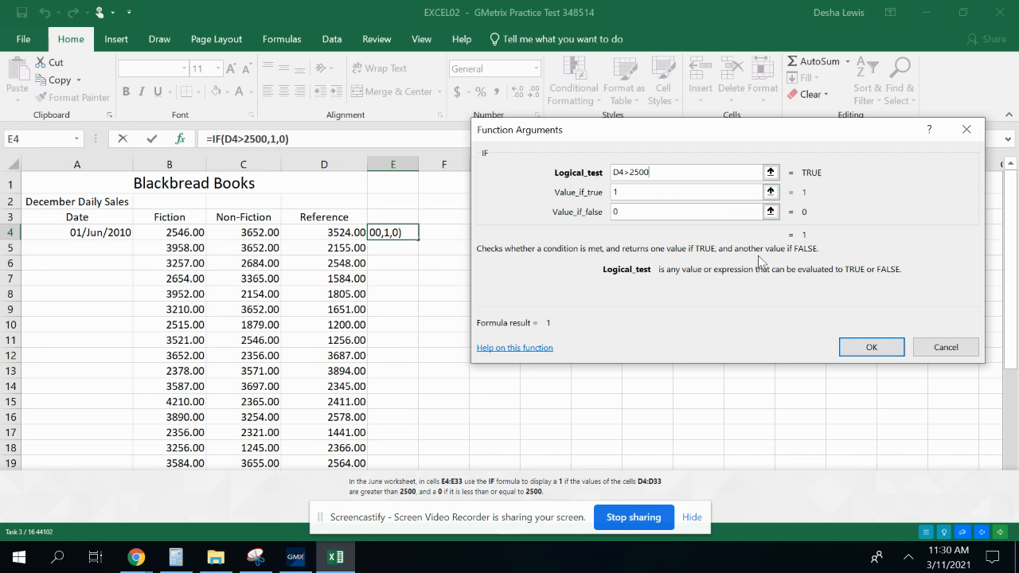
pyautogui.click(844, 347)
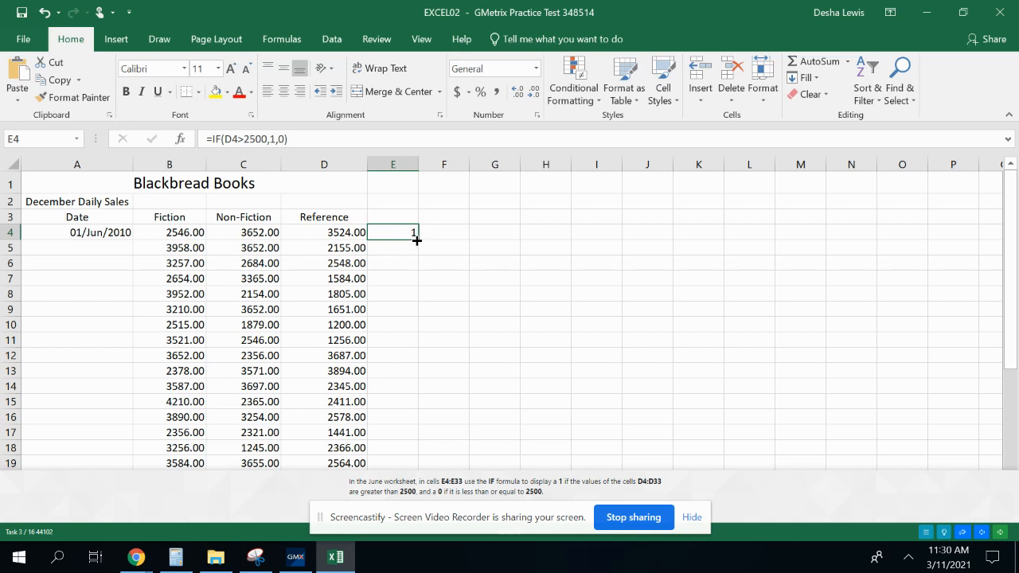
# Fill the IF formula from E4 down to E33 and continue to the next practice question
pyautogui.moveTo(417, 245); pyautogui.dragTo(419, 393)
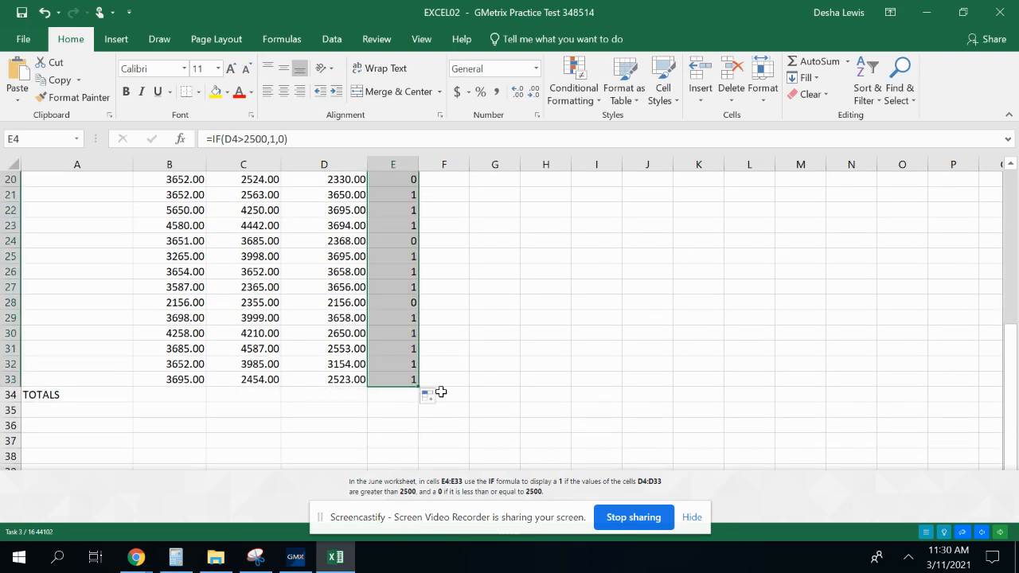
pyautogui.click(1000, 534)
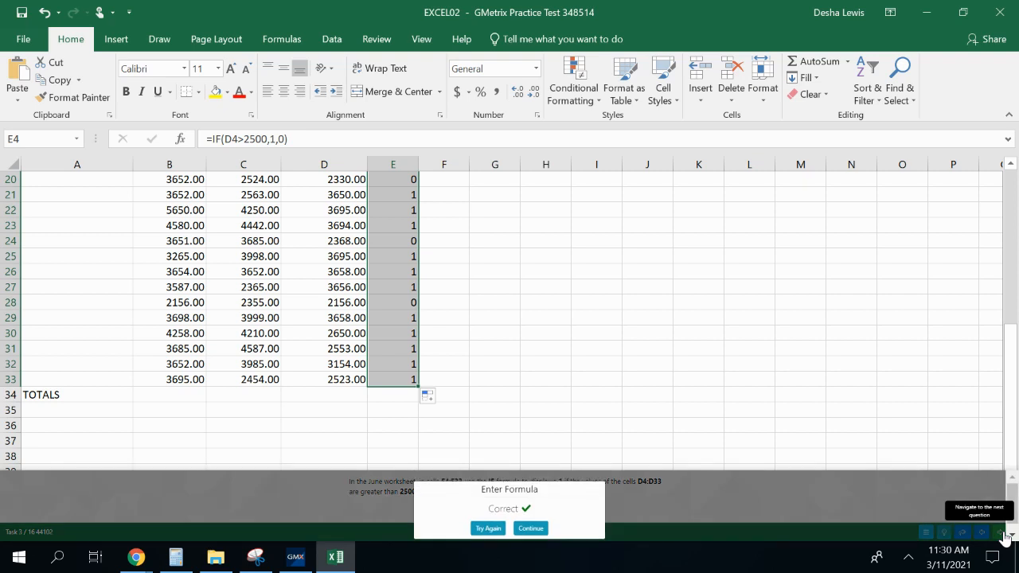
pyautogui.click(532, 528)
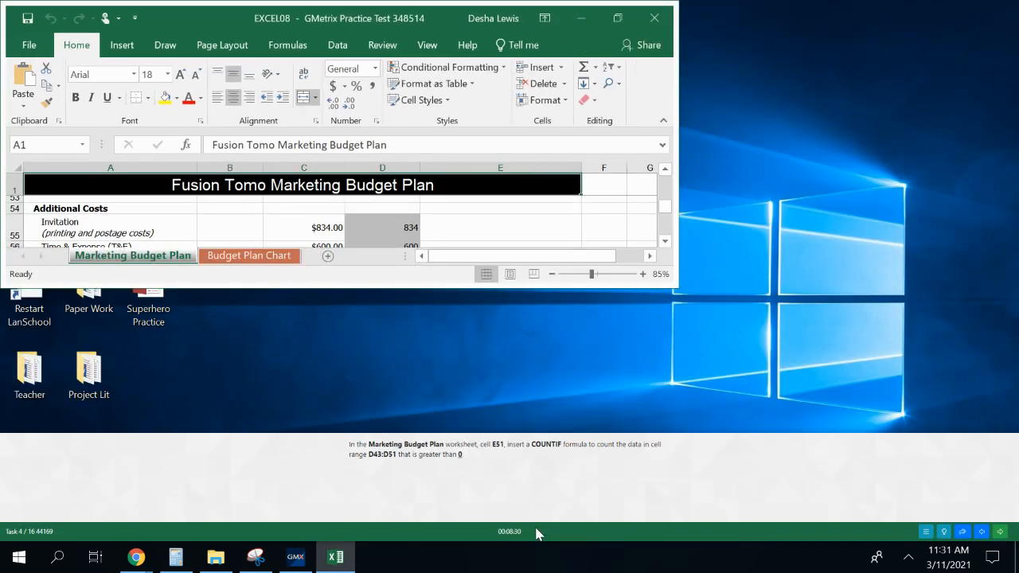
# Search for the countif function and insert COUNTIF in cell E51 of the Marketing Budget Plan worksheet
pyautogui.click(617, 17)
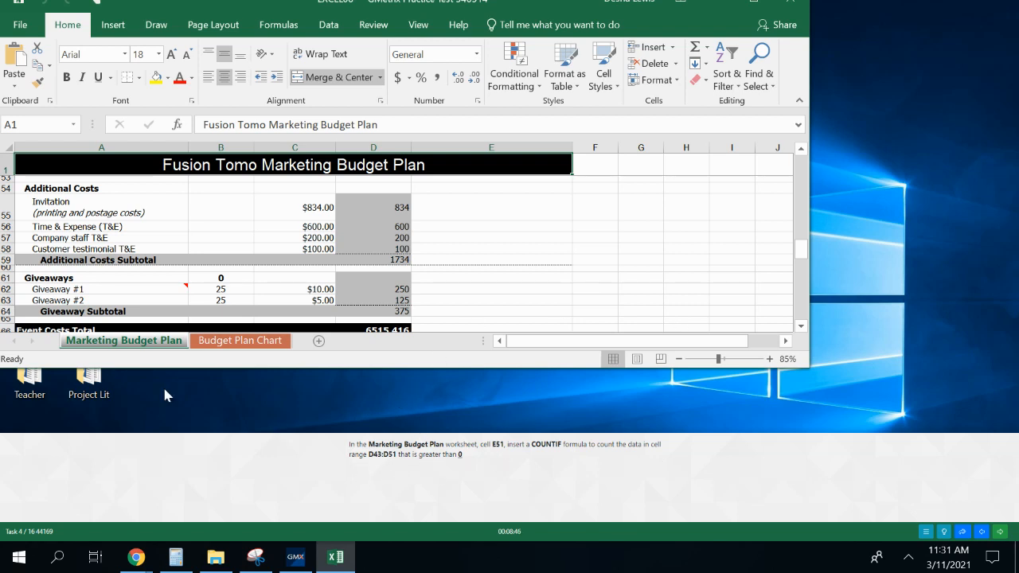
pyautogui.moveTo(800, 232)
pyautogui.mouseDown()
pyautogui.moveTo(800, 320)
pyautogui.moveTo(785, 233)
pyautogui.mouseUp()
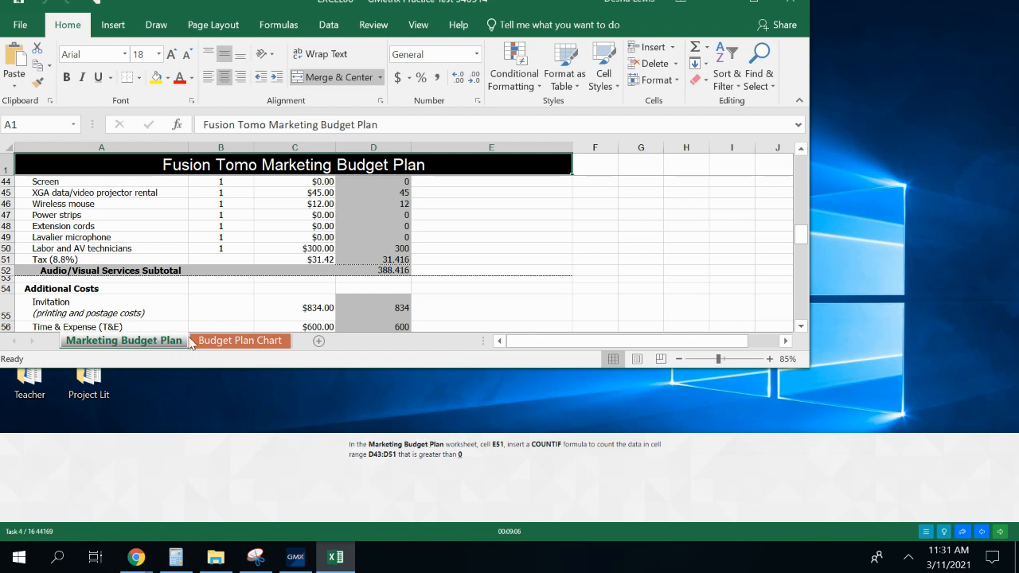
pyautogui.click(450, 260)
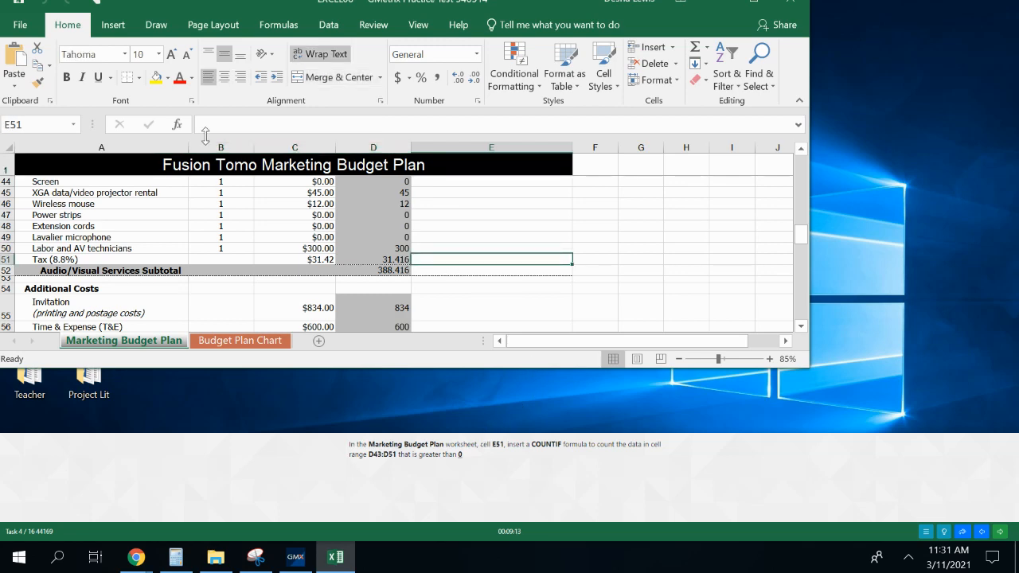
pyautogui.click(178, 127)
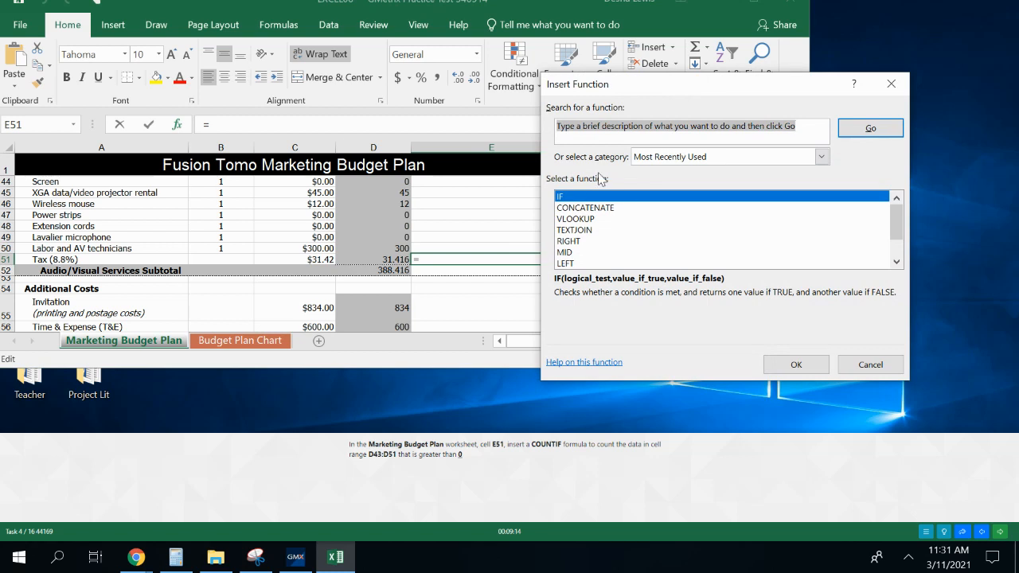
pyautogui.click(585, 134)
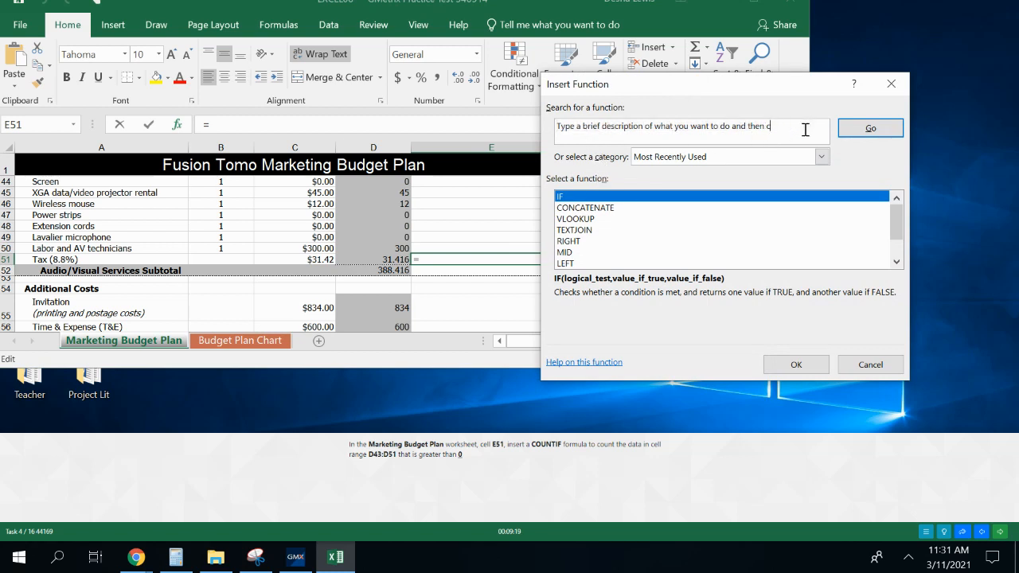
pyautogui.press('BackSpace')
pyautogui.press('BackSpace')
pyautogui.press('BackSpace')
pyautogui.press('BackSpace')
pyautogui.press('BackSpace')
pyautogui.press('BackSpace')
pyautogui.press('BackSpace')
pyautogui.press('BackSpace')
pyautogui.press('BackSpace')
pyautogui.press('BackSpace')
pyautogui.press('BackSpace')
pyautogui.press('BackSpace')
pyautogui.press('BackSpace')
pyautogui.press('BackSpace')
pyautogui.press('BackSpace')
pyautogui.press('BackSpace')
pyautogui.press('BackSpace')
pyautogui.press('BackSpace')
pyautogui.press('BackSpace')
pyautogui.press('BackSpace')
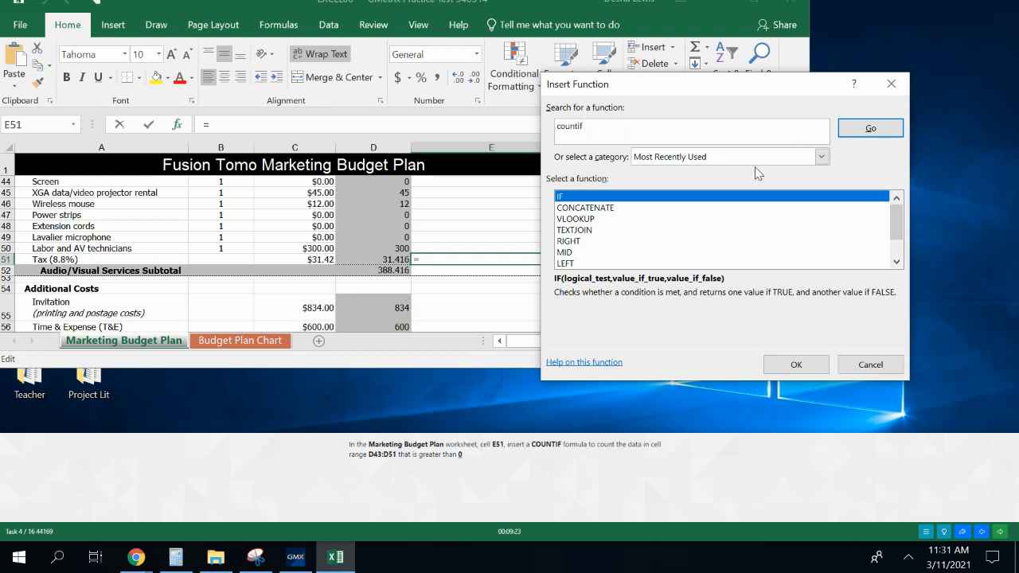
pyautogui.click(872, 128)
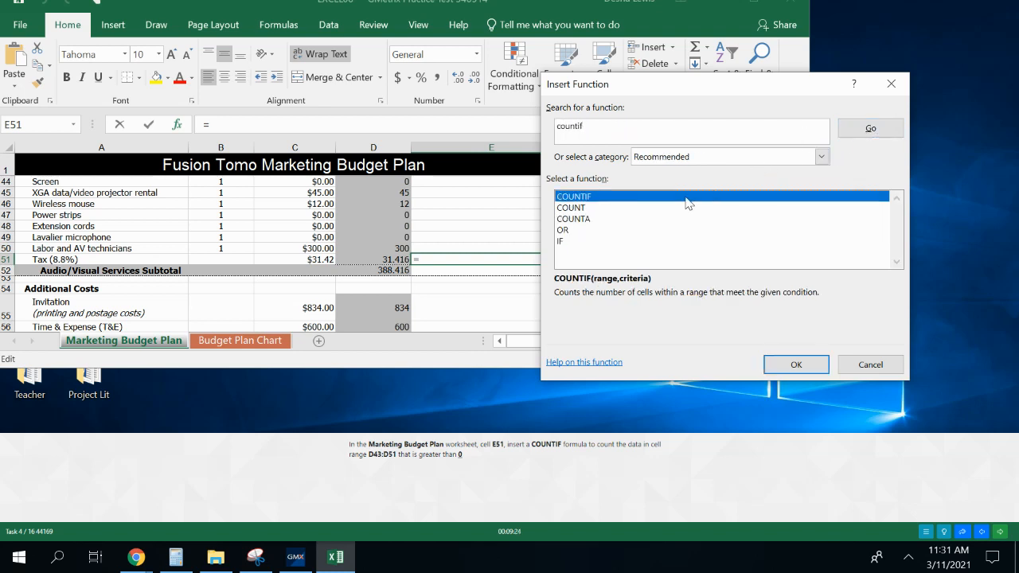
pyautogui.click(787, 365)
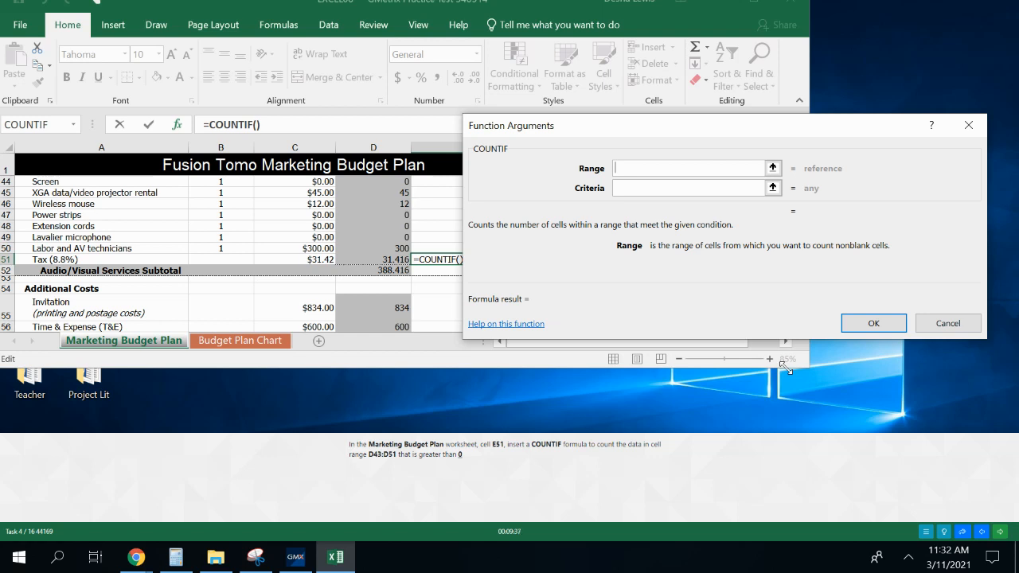
# Set the COUNTIF function's range to D43:D51
pyautogui.write('D:43')
pyautogui.press('BackSpace')
pyautogui.press('BackSpace')
pyautogui.write('43')
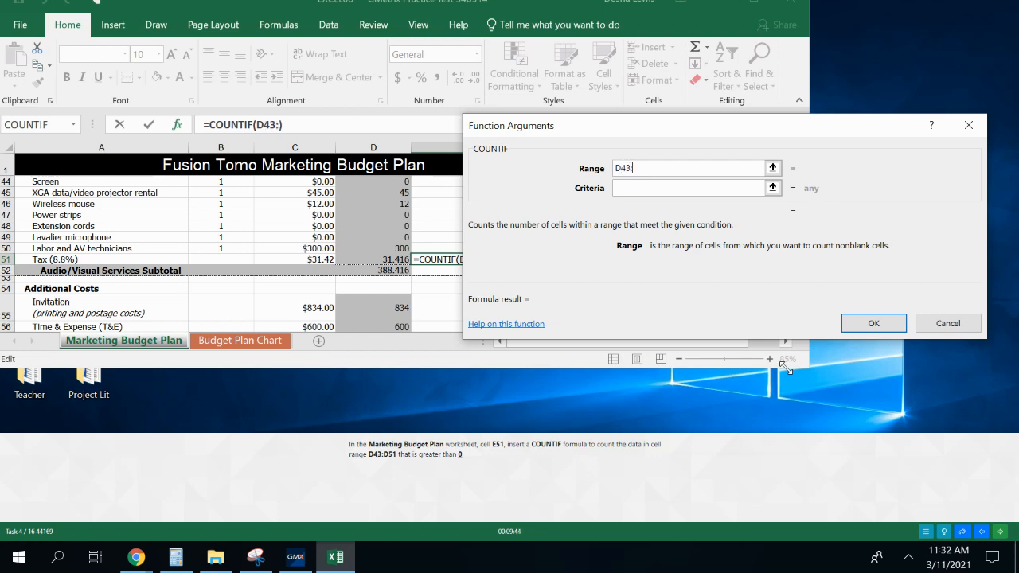
pyautogui.write(':D51')
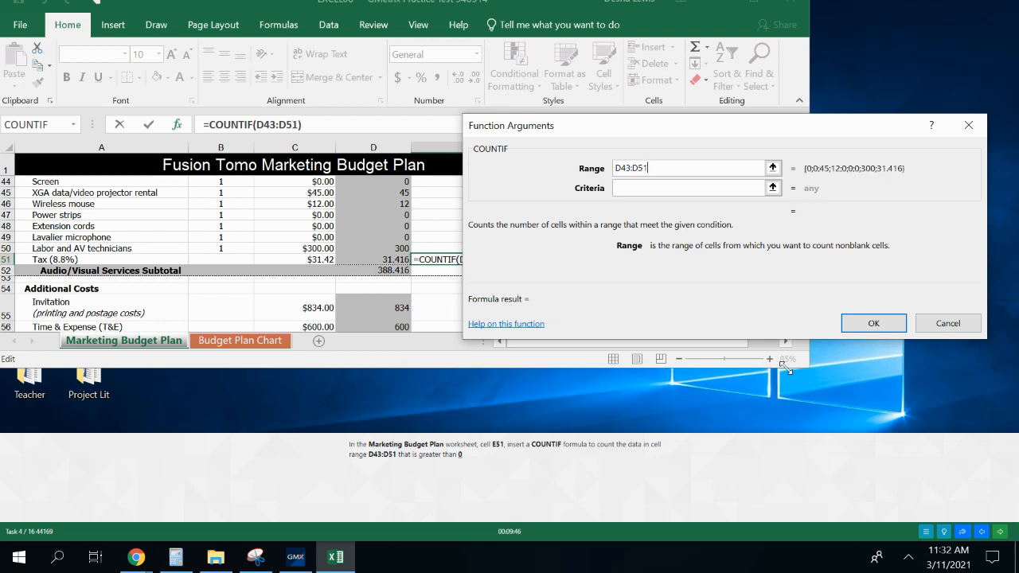
# Set the COUNTIF criteria to >0 and confirm the formula in E51
pyautogui.click(681, 185)
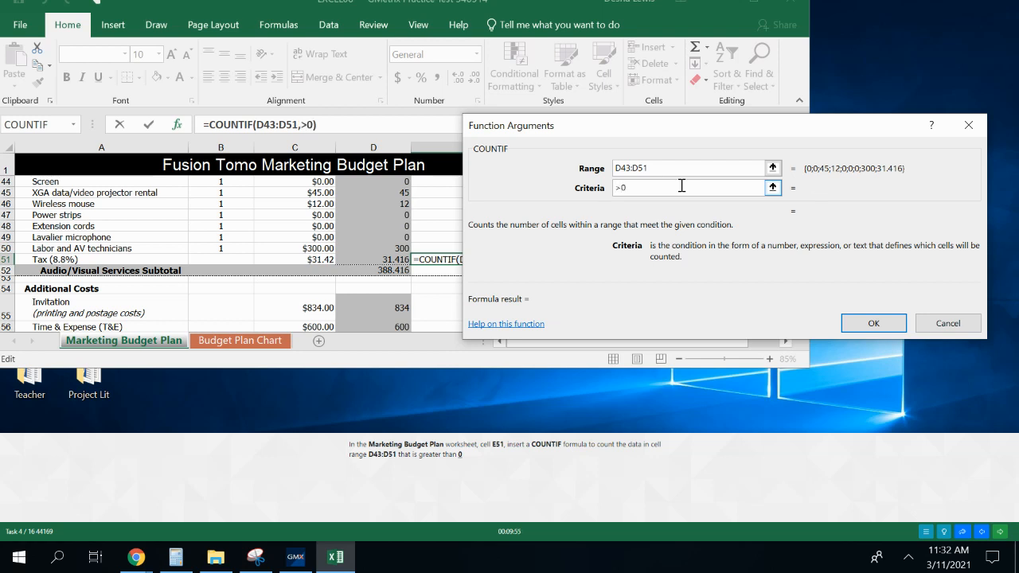
pyautogui.click(675, 168)
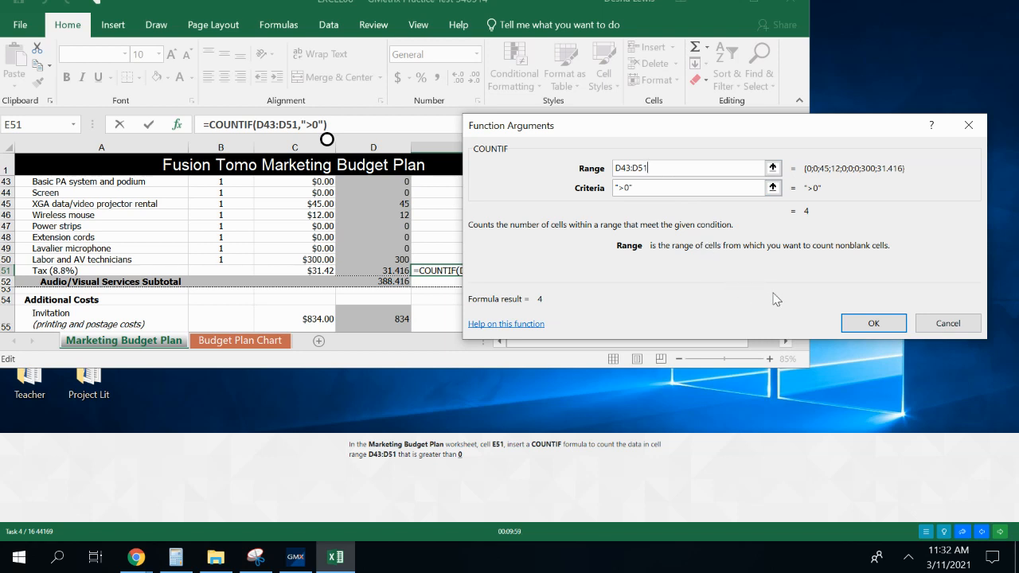
pyautogui.click(873, 332)
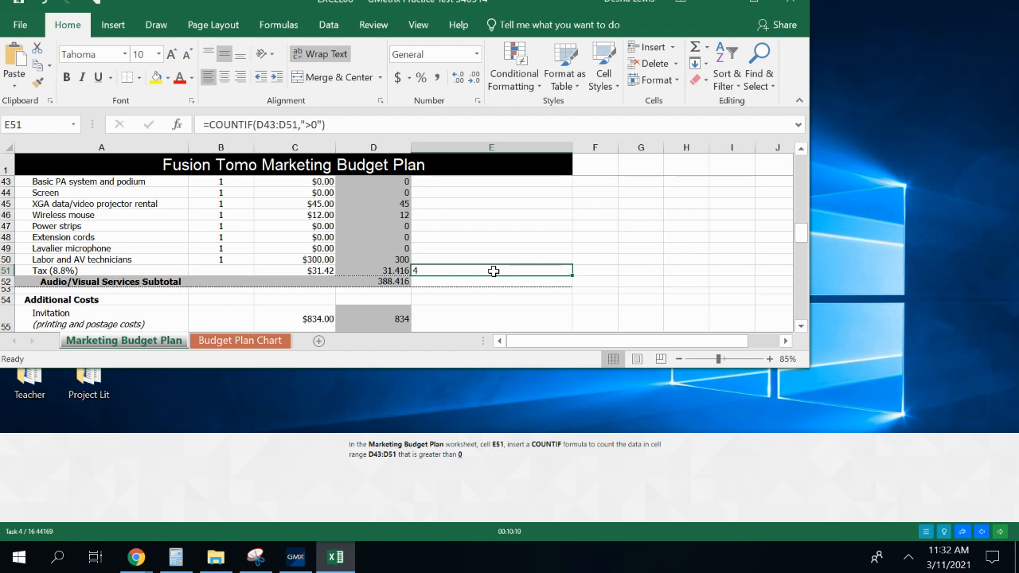
# Continue to the next practice question and enlarge the EXCEL09 workbook window
pyautogui.click(1001, 532)
pyautogui.click(531, 504)
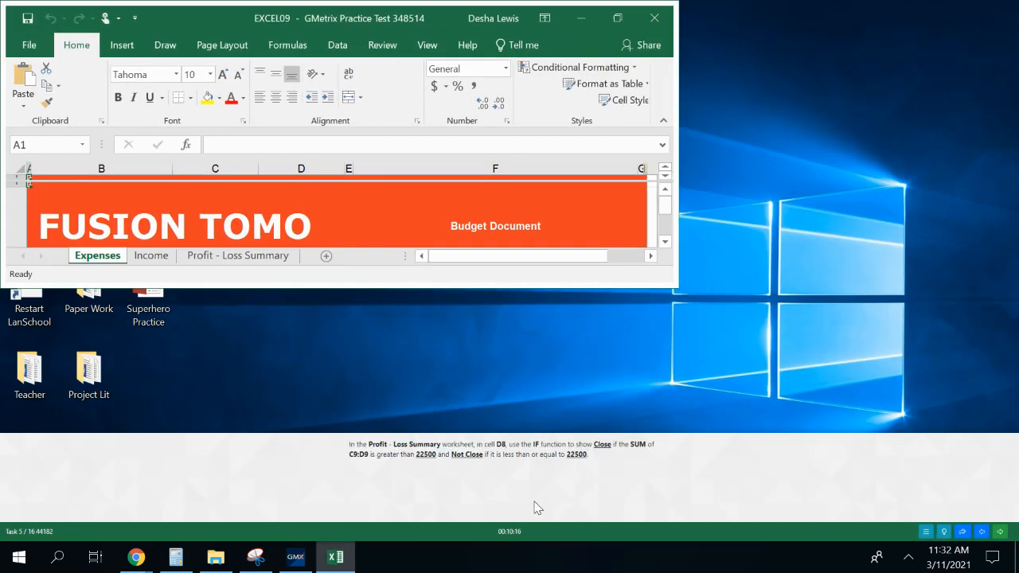
pyautogui.click(620, 20)
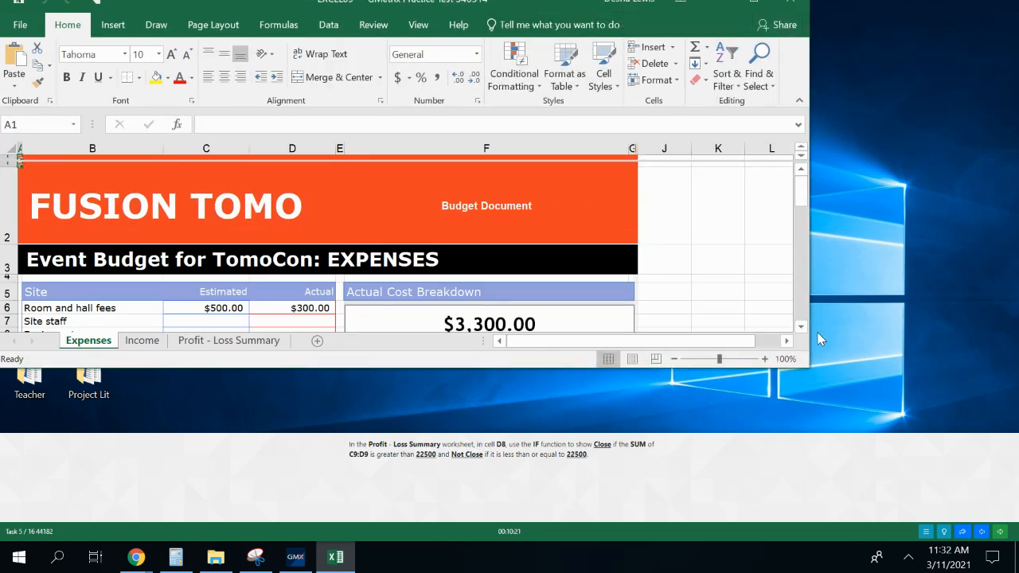
pyautogui.scroll(-2, 807, 314)
pyautogui.moveTo(808, 317); pyautogui.dragTo(972, 349)
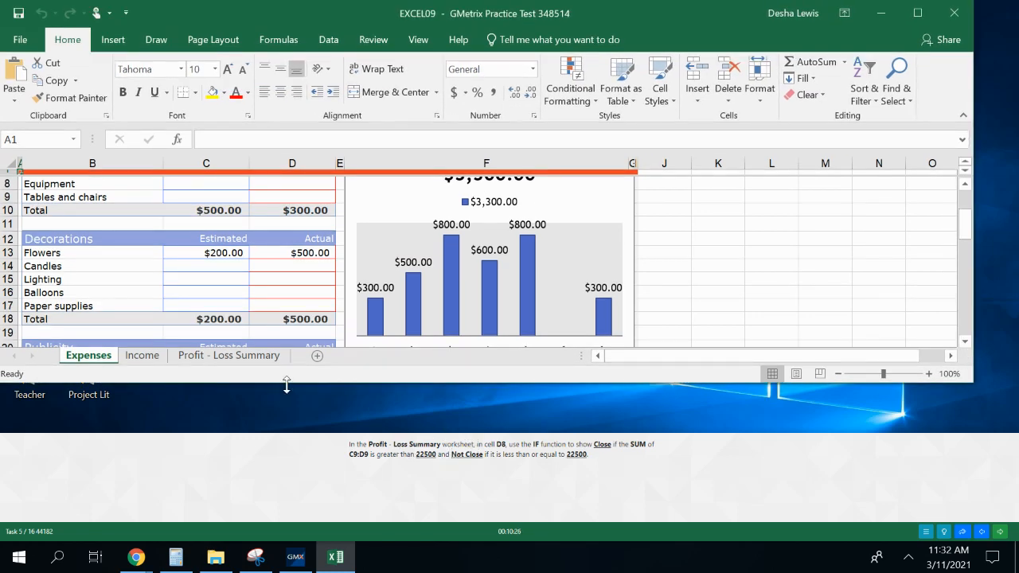
# Insert the IF function in cell D8 of the Profit - Loss Summary worksheet
pyautogui.click(217, 356)
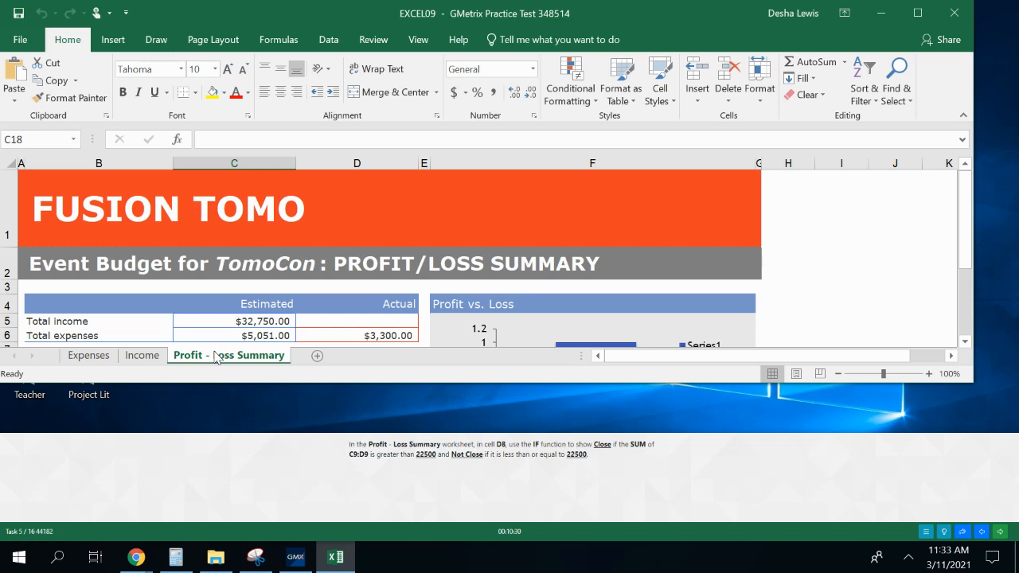
pyautogui.moveTo(965, 245); pyautogui.dragTo(966, 254)
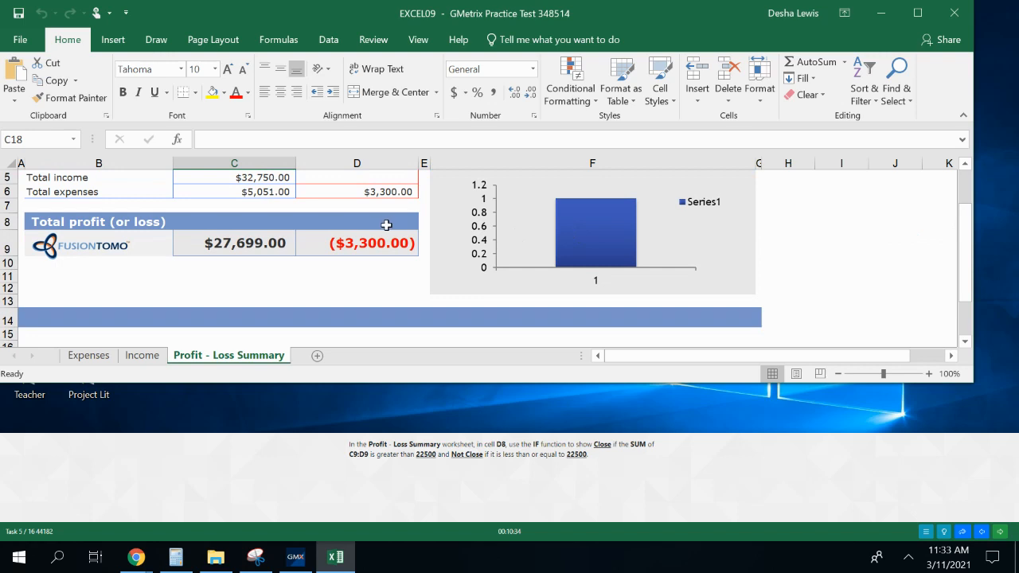
pyautogui.click(386, 225)
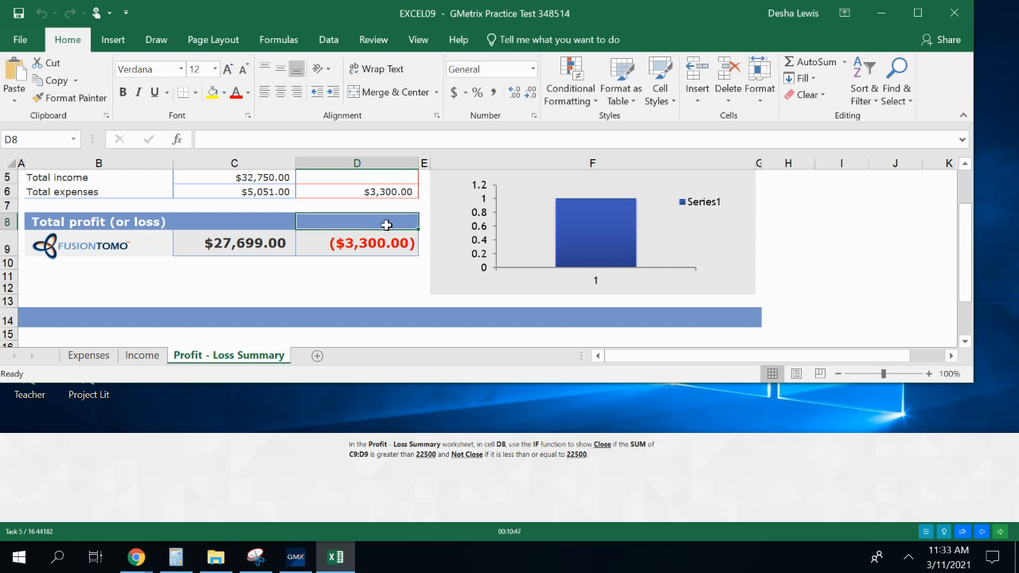
pyautogui.click(178, 140)
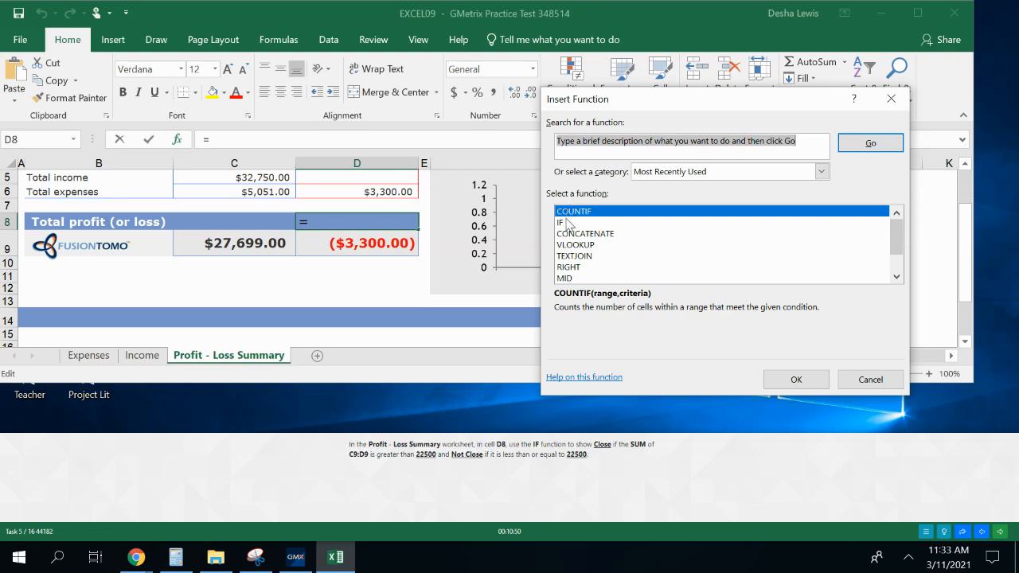
pyautogui.click(570, 222)
pyautogui.click(795, 380)
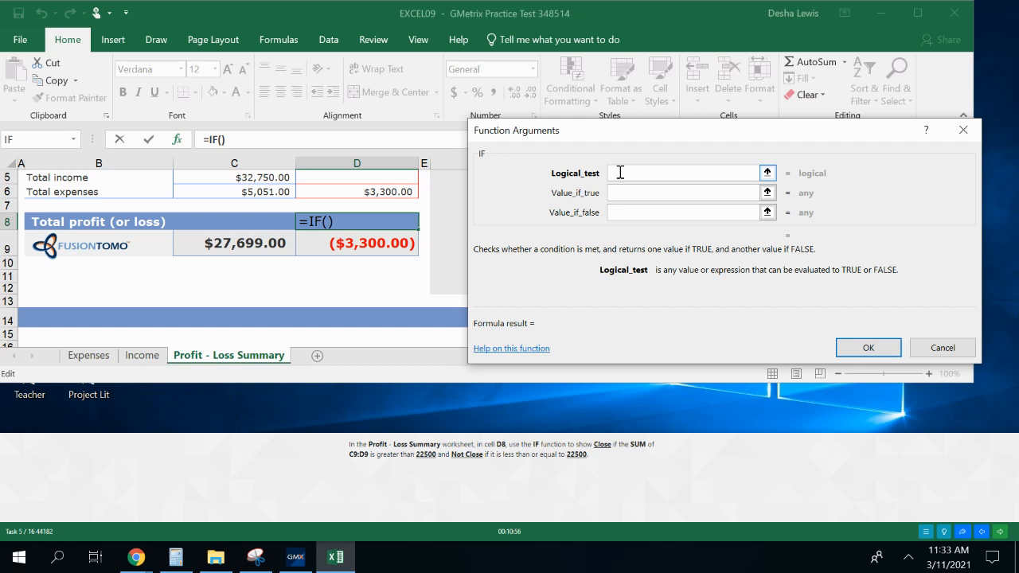
# Set the IF function's logical test to SUM(C9:D9)>22500
pyautogui.write('SUM')
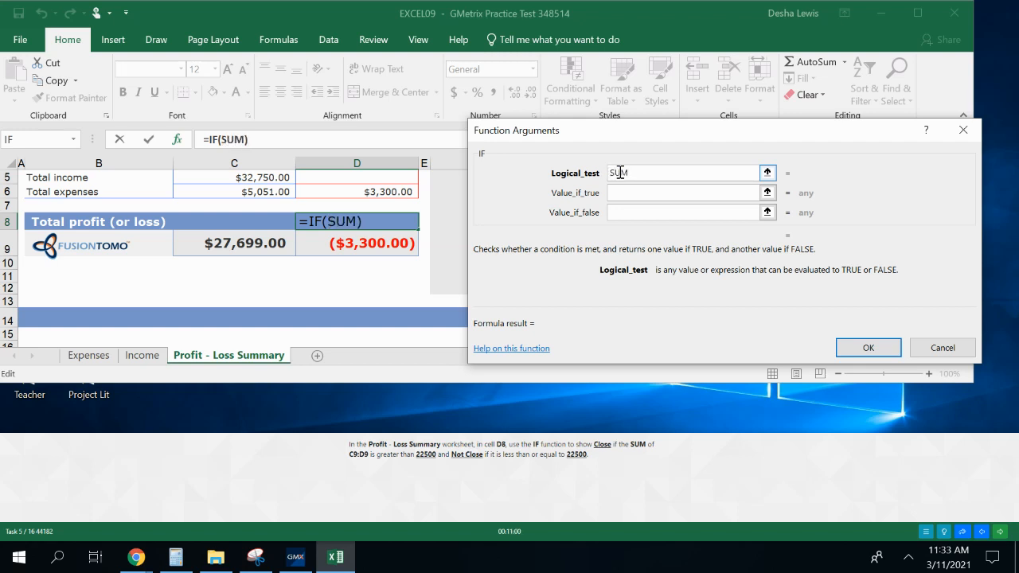
pyautogui.write('(C9:D9')
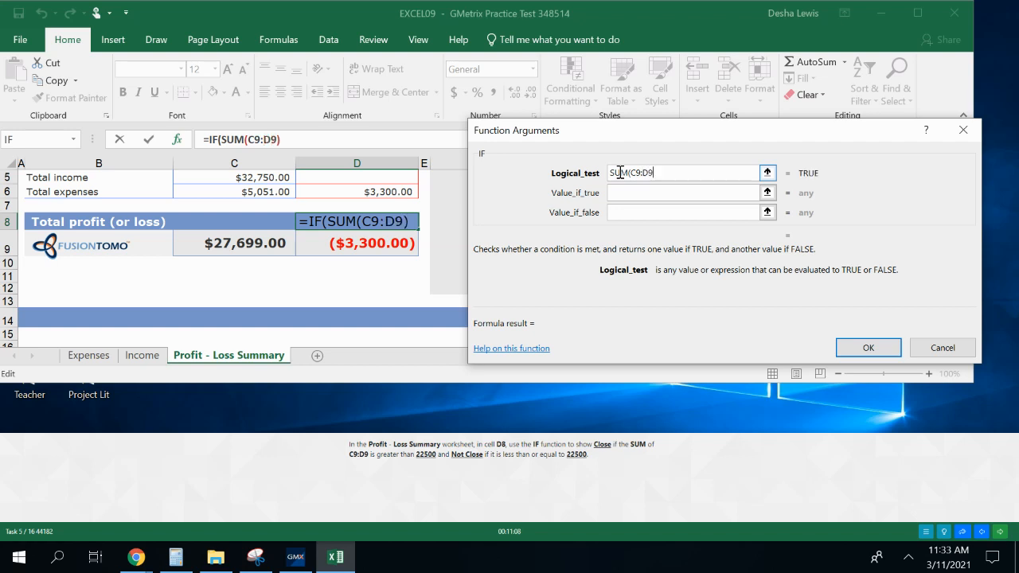
pyautogui.write(')>')
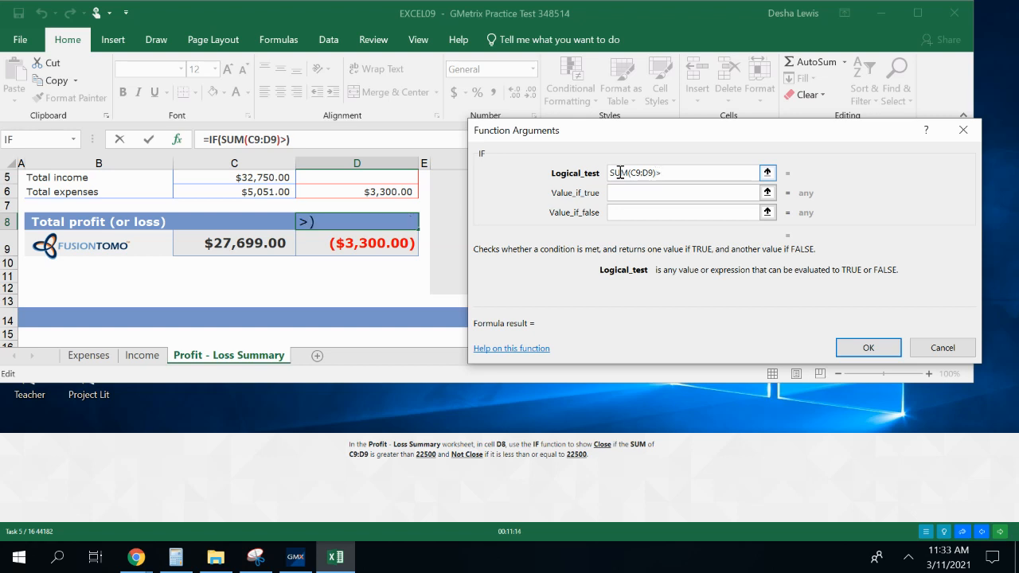
pyautogui.write('22500')
# Set the IF function's value if true to Close
pyautogui.click(634, 211)
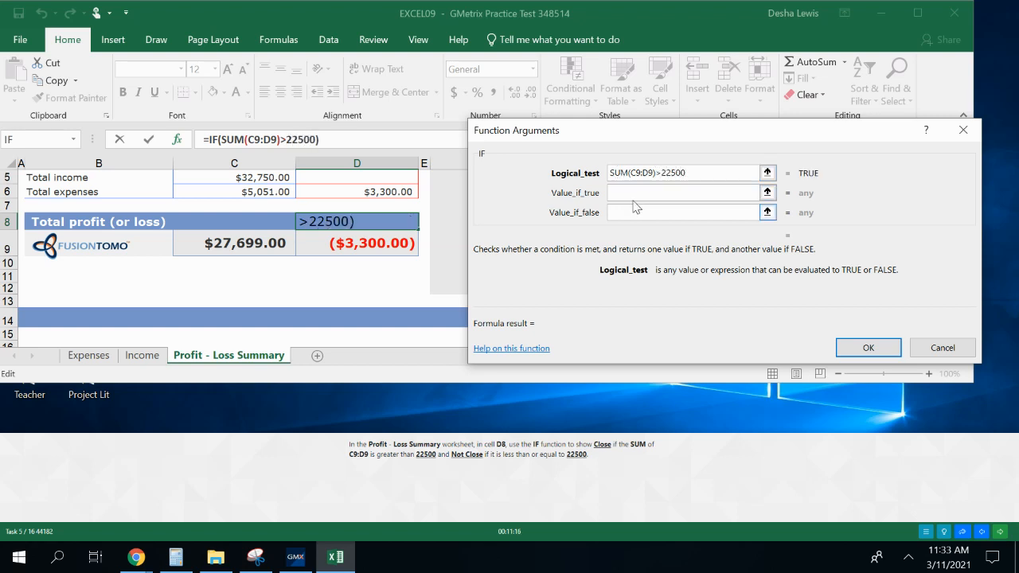
pyautogui.click(628, 193)
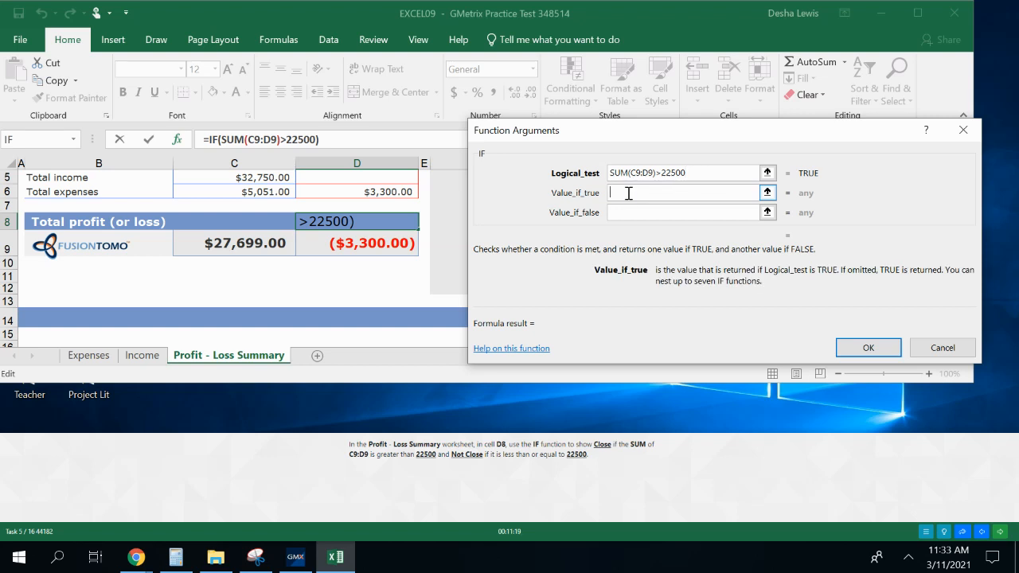
pyautogui.write('Close')
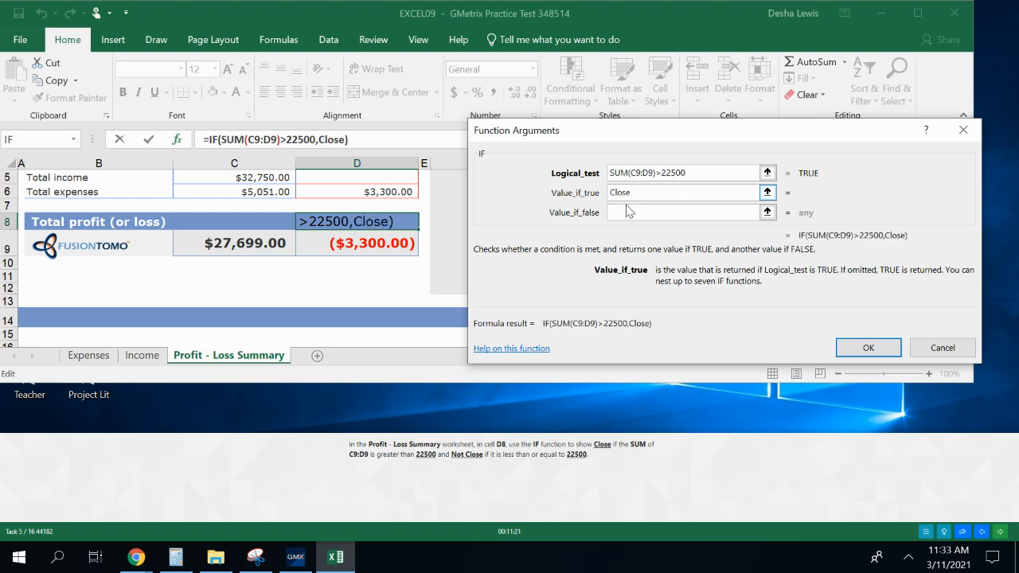
# Set the IF function's value if false to Not Close and confirm the formula in D8
pyautogui.click(628, 211)
pyautogui.click(641, 211)
pyautogui.write('Not Close')
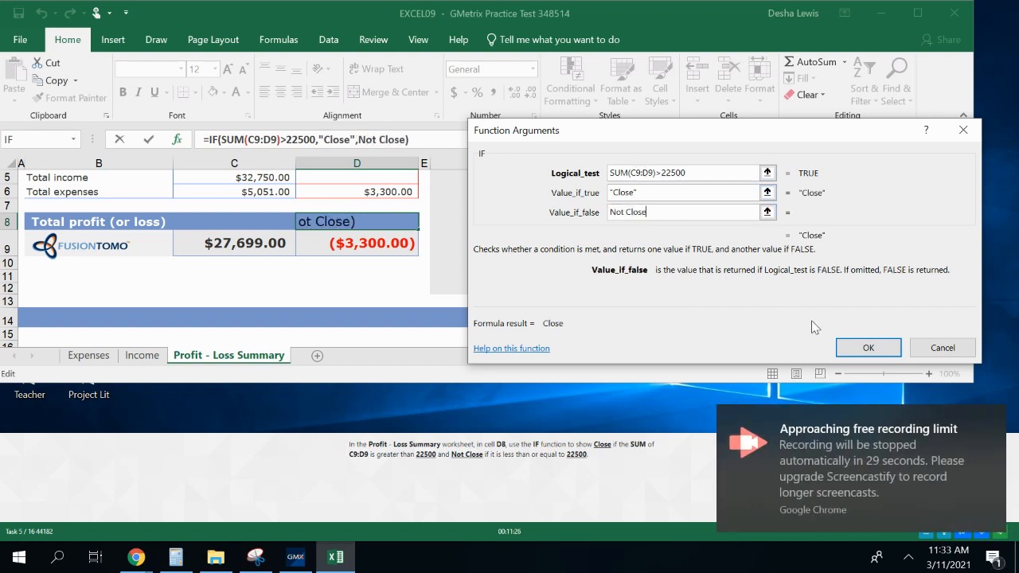
pyautogui.click(860, 350)
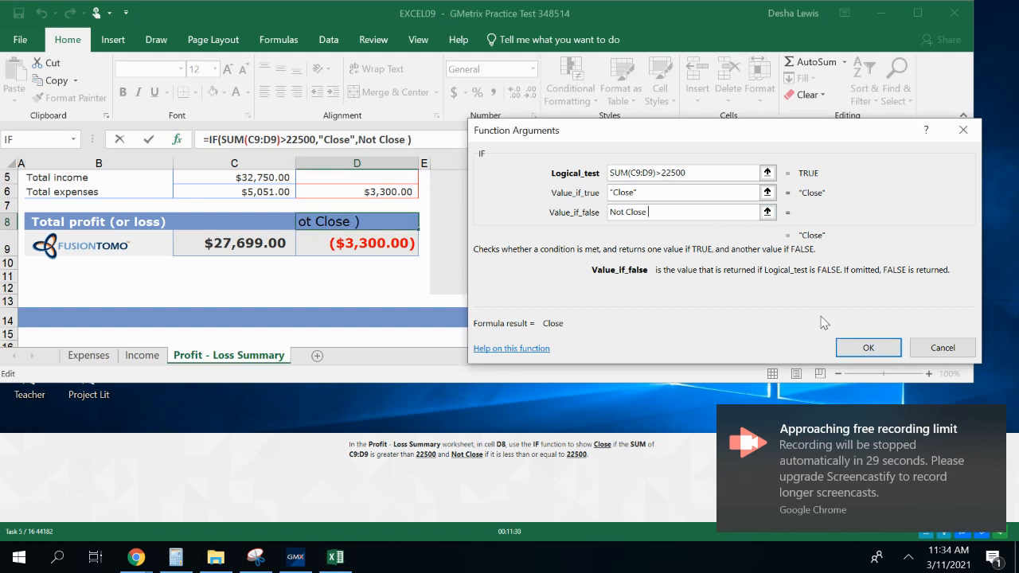
pyautogui.press('BackSpace')
pyautogui.press('BackSpace')
pyautogui.press('BackSpace')
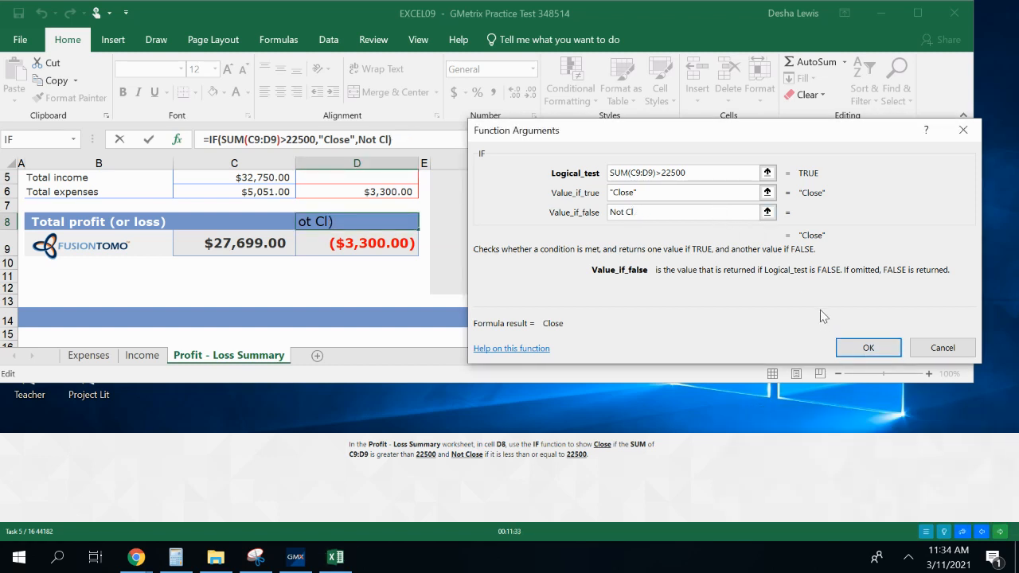
pyautogui.write('se')
pyautogui.click(868, 348)
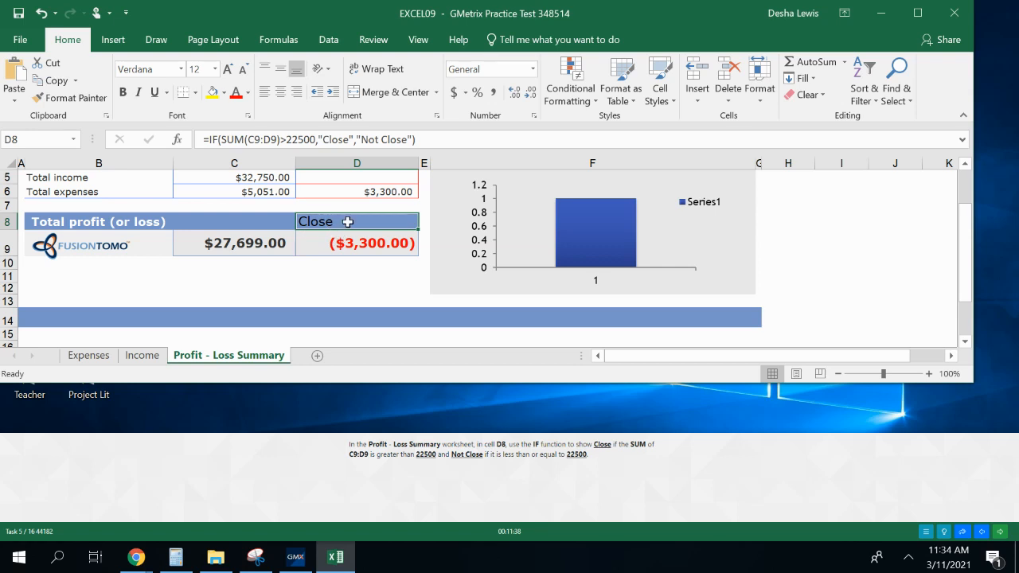
# Continue to the next practice test question
pyautogui.click(999, 534)
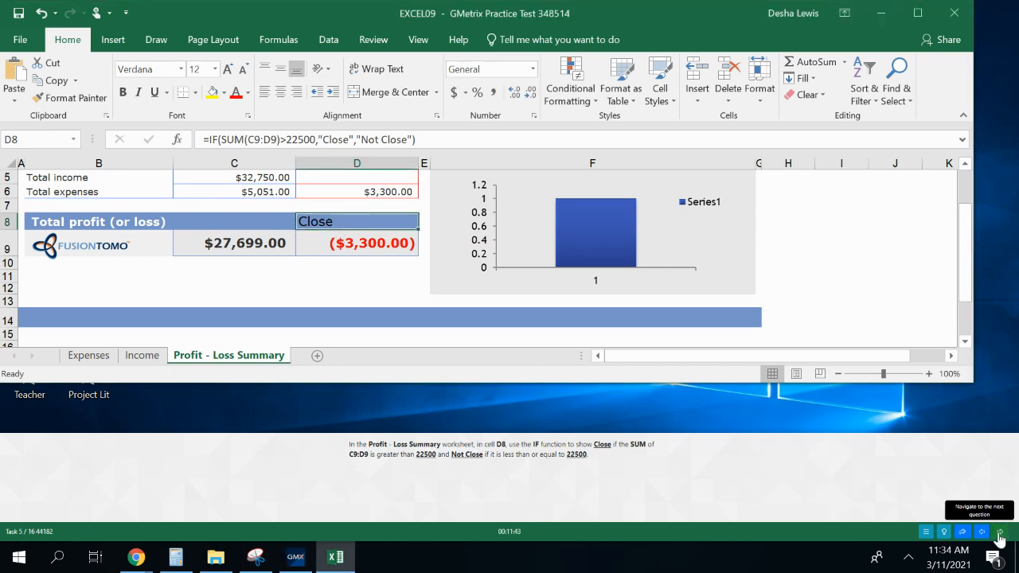
pyautogui.click(543, 503)
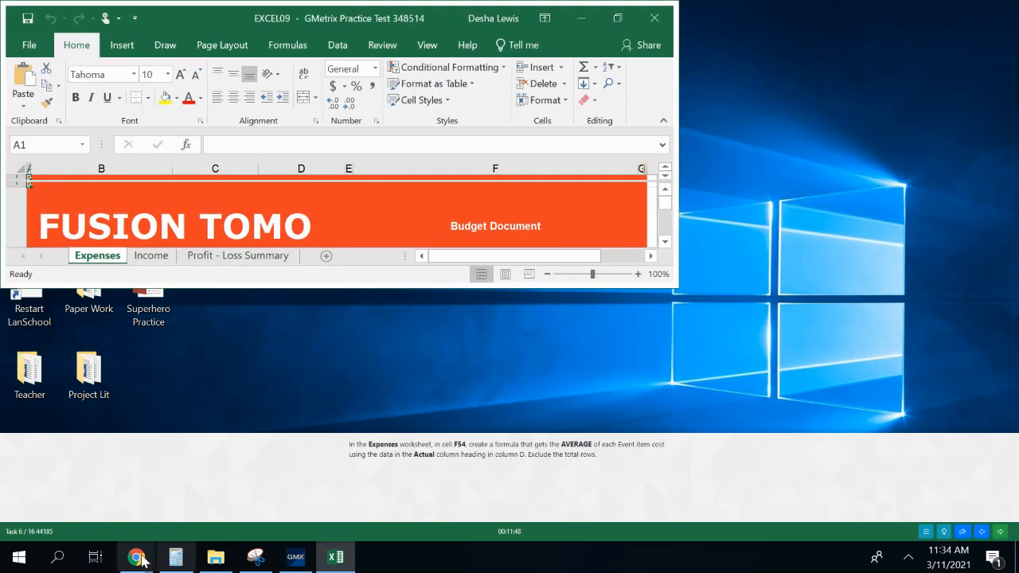
pyautogui.click(142, 559)
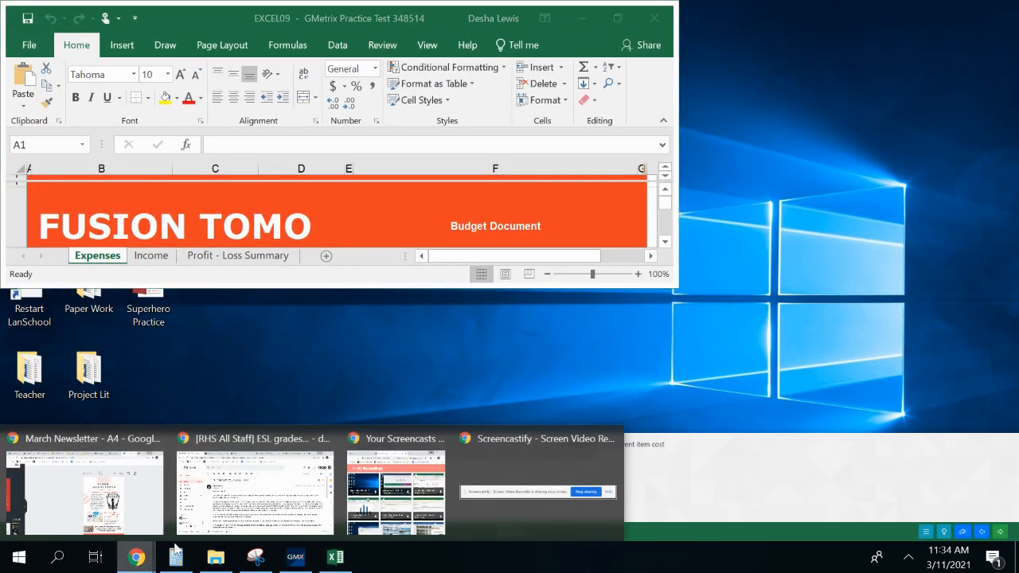